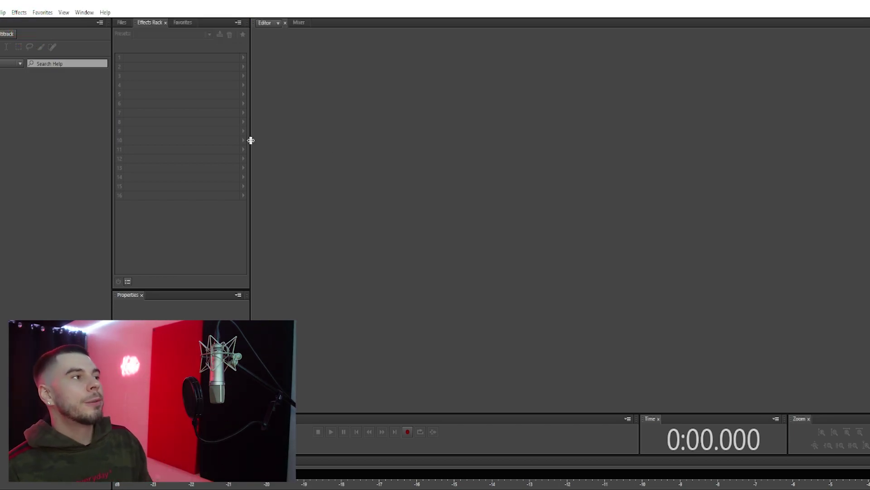
Step: Start a new multitrack session from the File menu, trying names like 'song' before clearing the Session Name
key(alt+f)
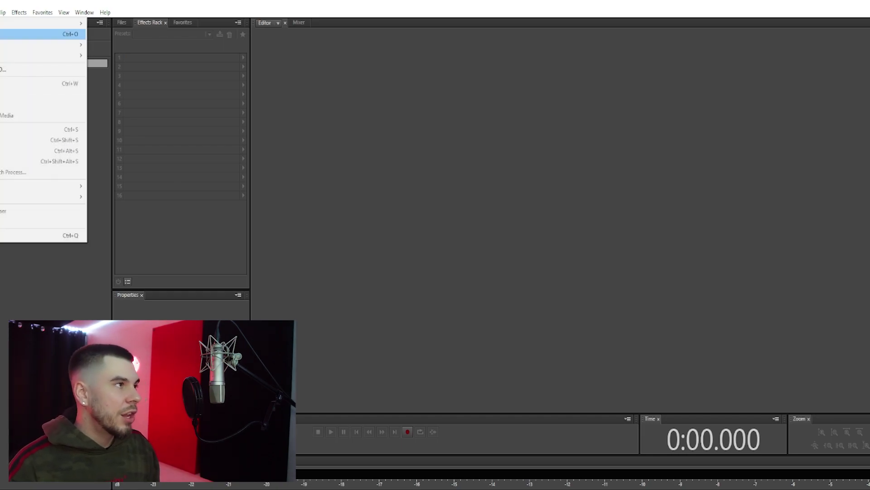
mouse_move(79, 23)
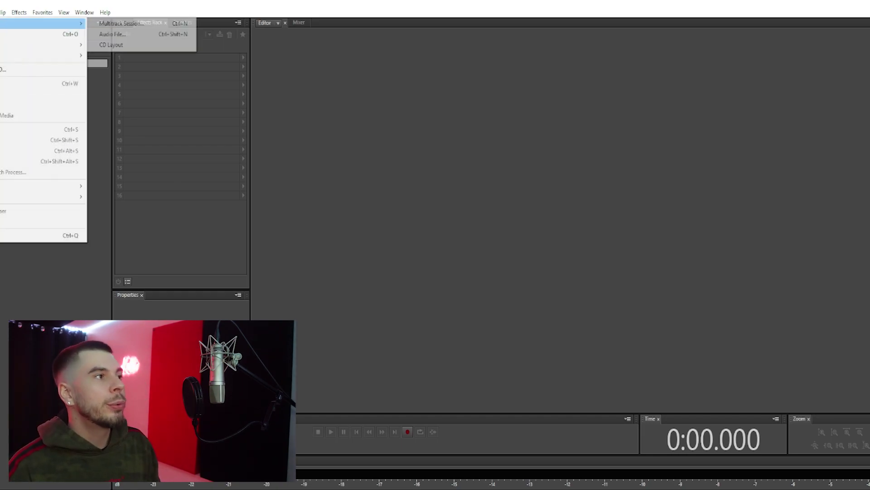
click(99, 25)
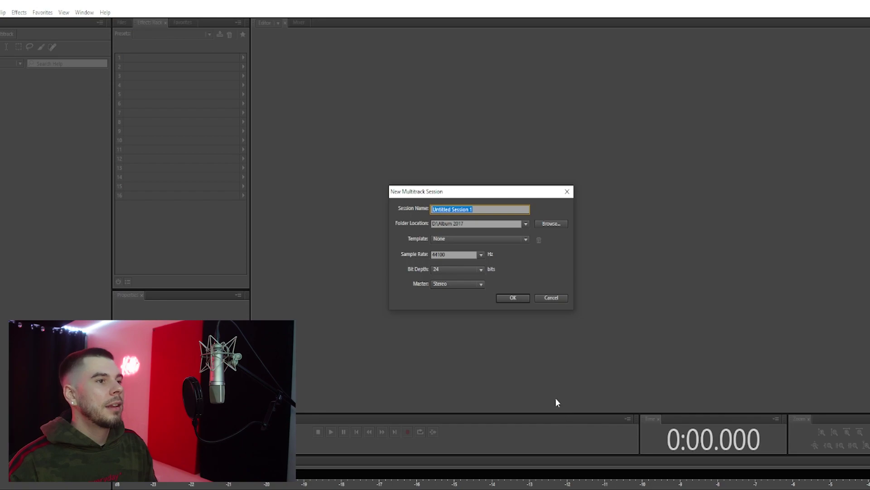
text(iokfjsdiopdsio;psd)
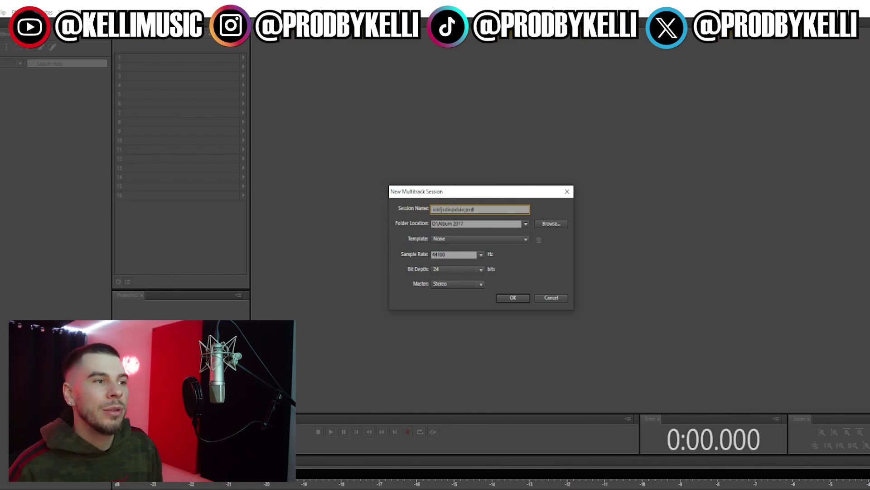
key(BackSpace)
key(BackSpace)
key(BackSpace)
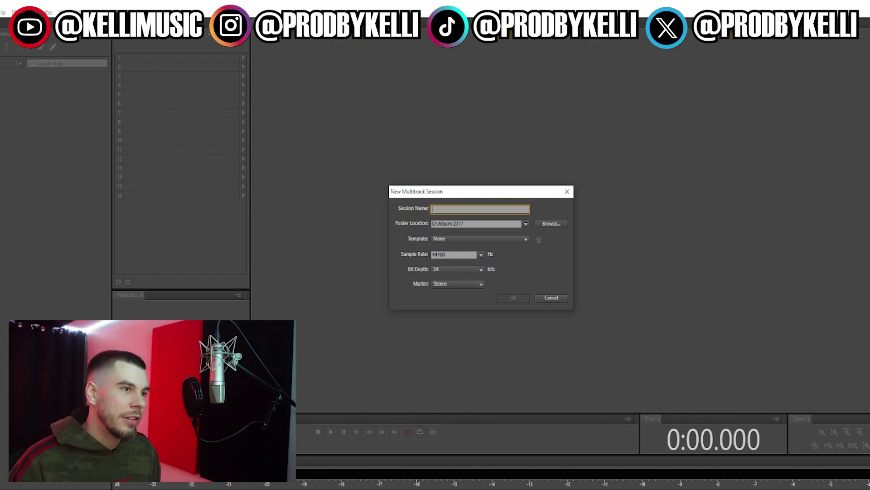
text(song)
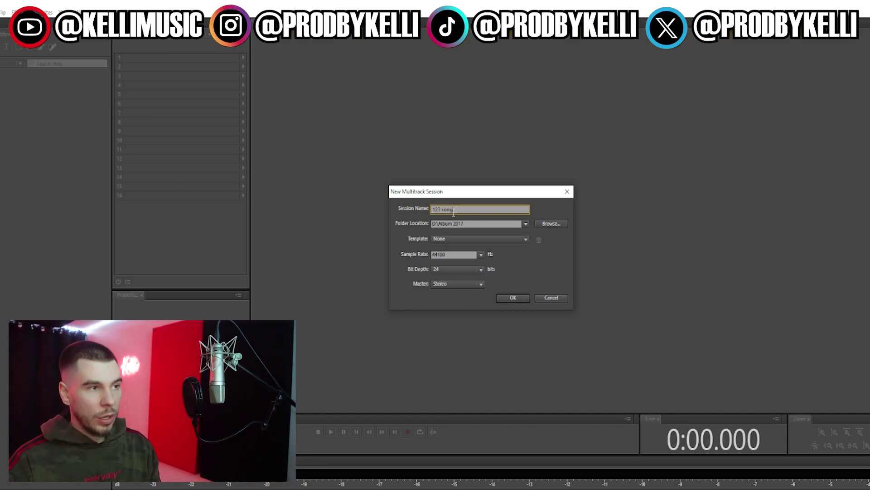
key(BackSpace)
key(BackSpace)
key(BackSpace)
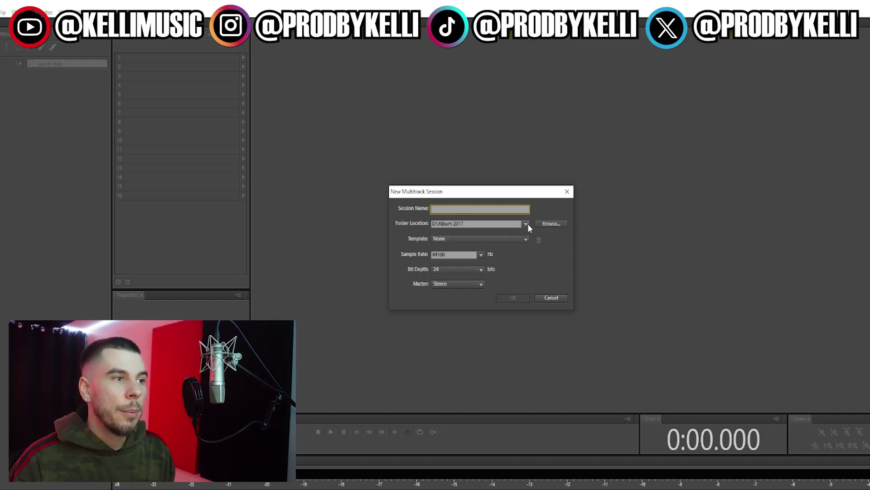
Step: Browse to the RECORDINGS 2024 folder and select it as the session's save location
click(526, 223)
click(541, 209)
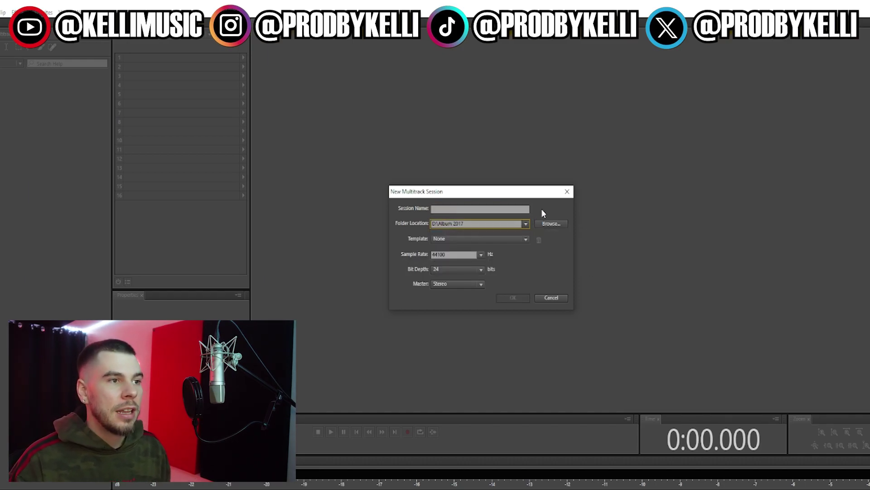
click(550, 222)
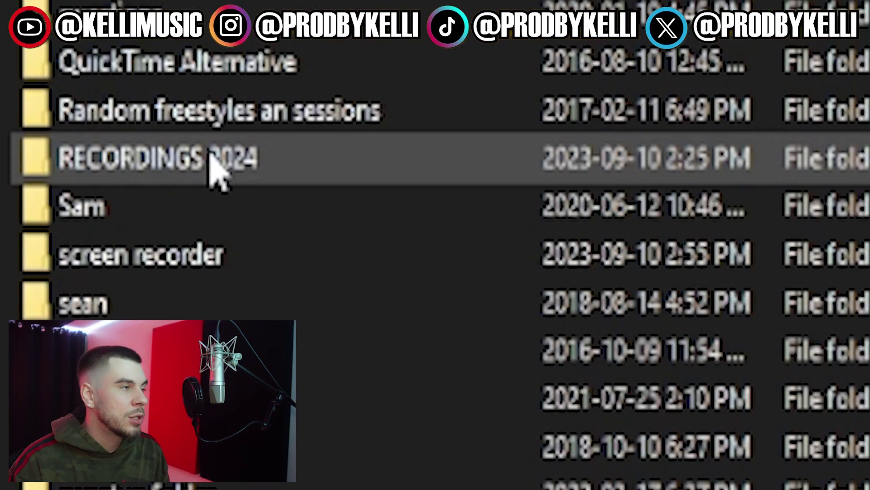
click(213, 165)
double_click(213, 166)
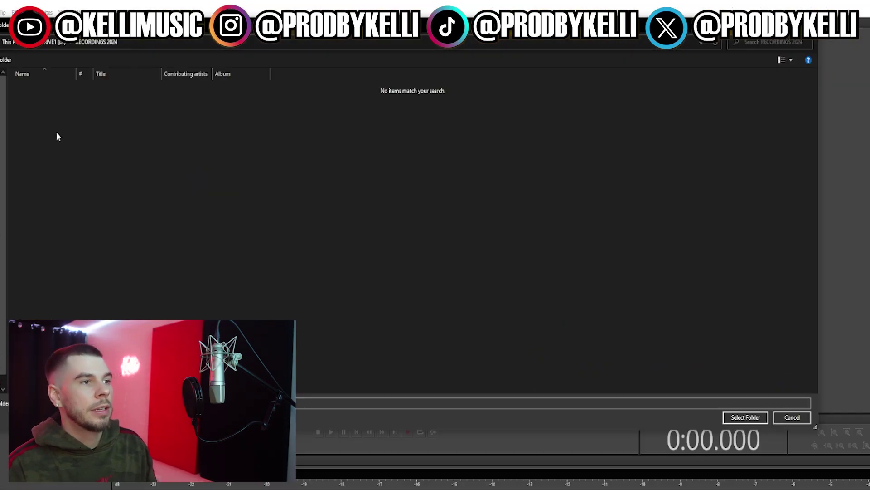
click(748, 416)
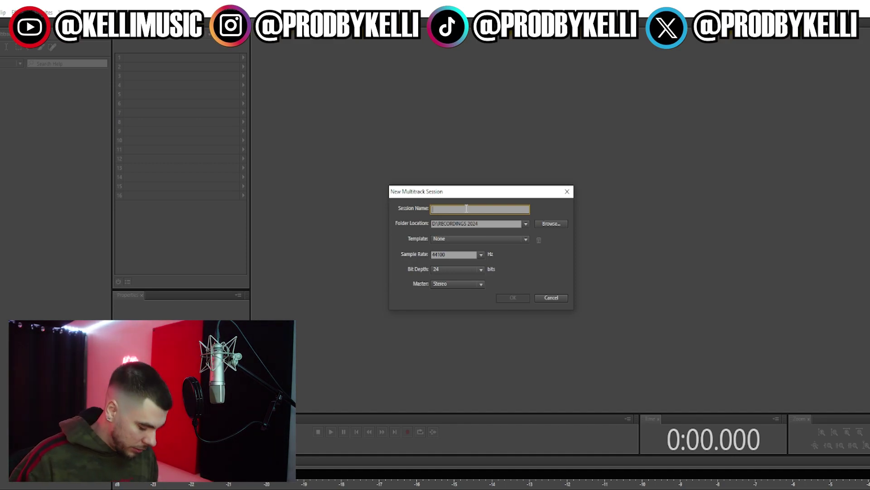
Step: Name the session 'starting session in adobe audition' and view the Template preset list
text(starting se)
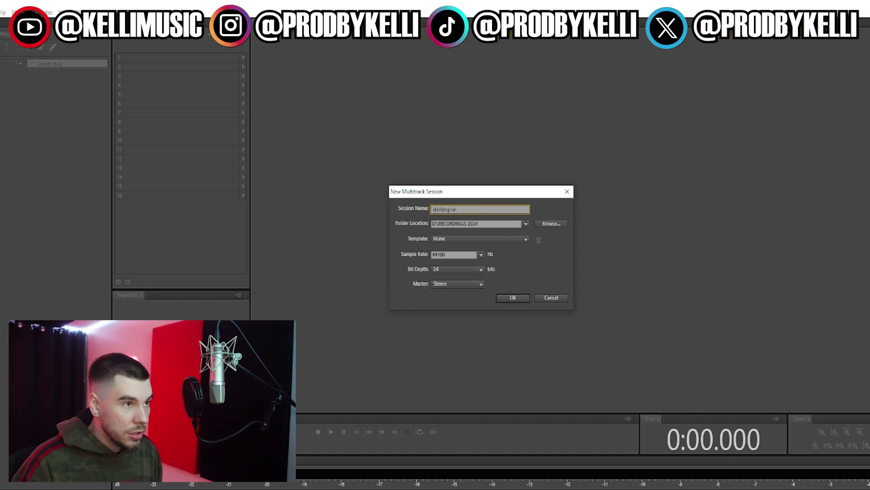
text(ssion in adobe audition)
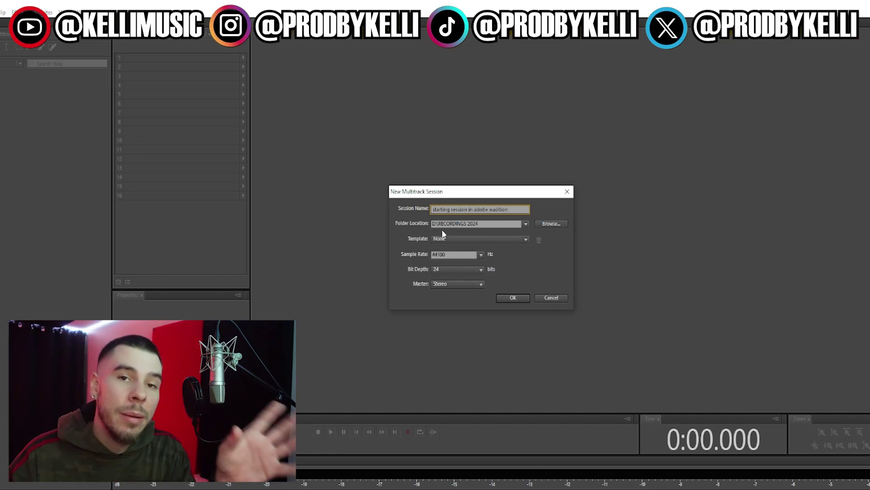
click(525, 240)
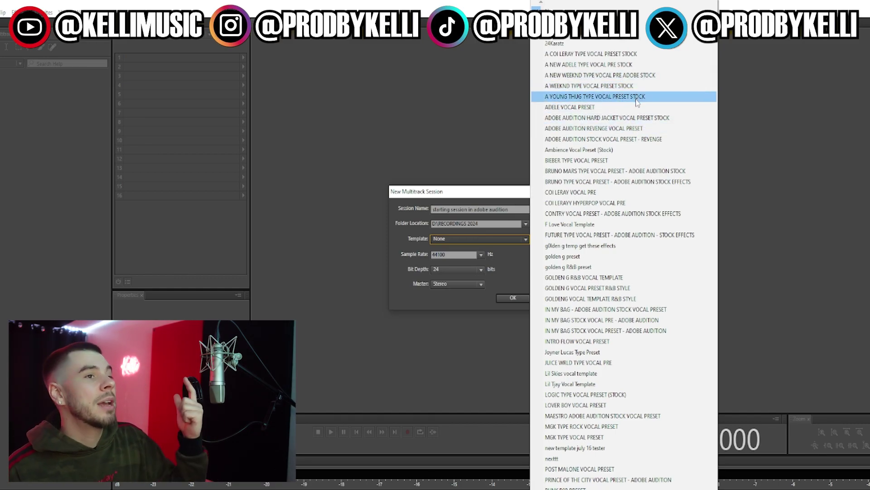
Step: Close the Template list leaving None, and scroll the itskelli.com Presets page
click(517, 261)
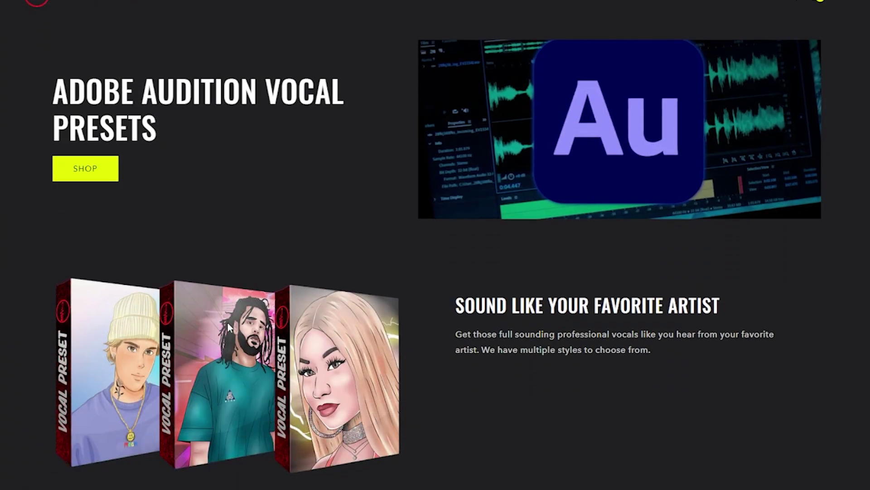
scroll(227, 322, down, 15)
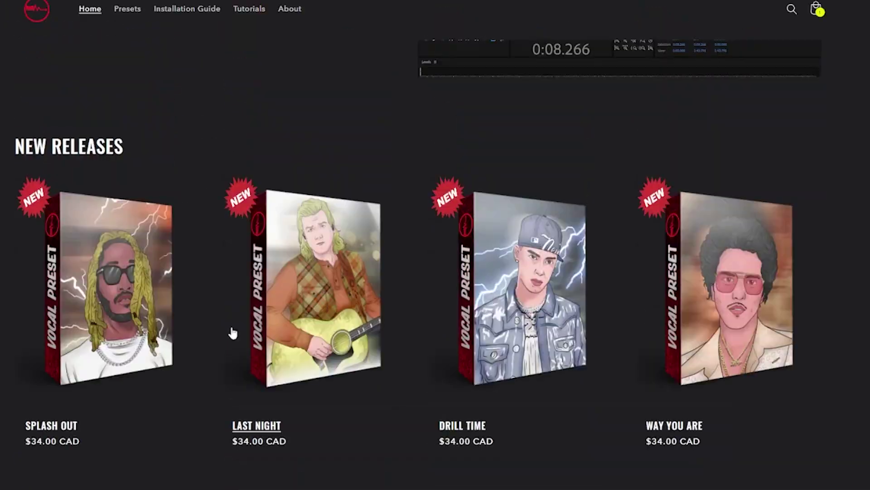
scroll(233, 333, up, 15)
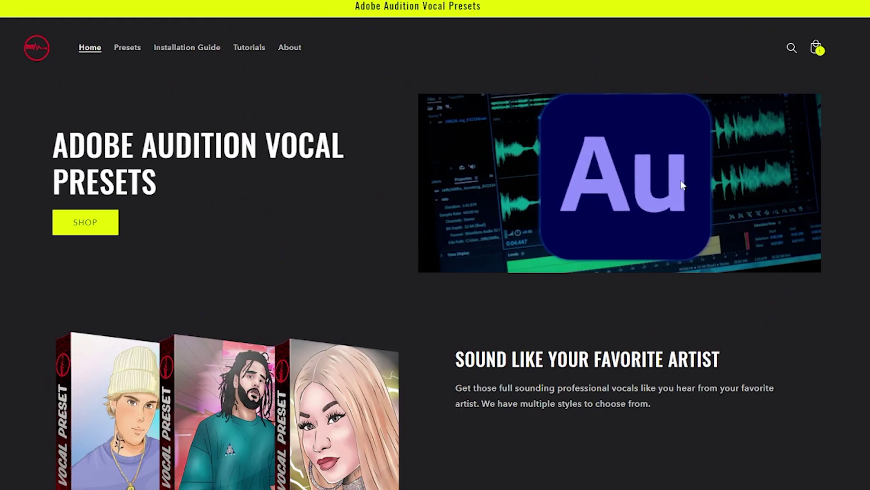
Step: Browse the itskelli.com Vocal Presets catalogue of 37 products
click(131, 49)
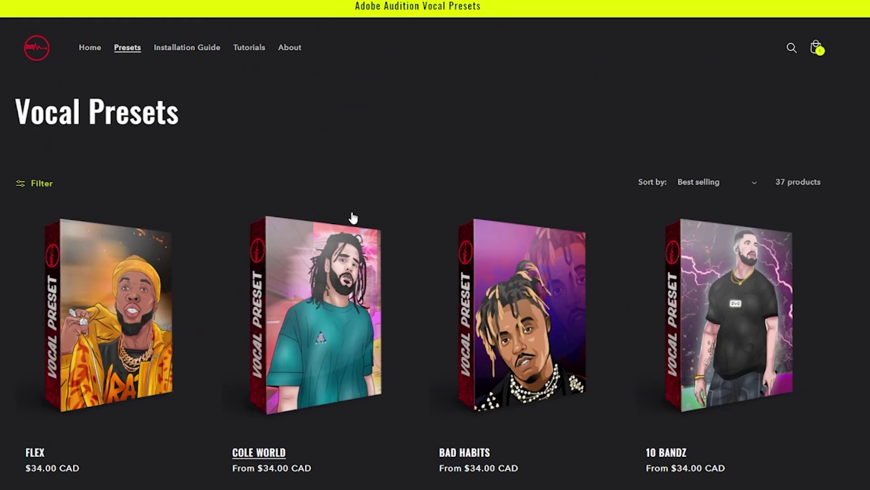
scroll(353, 218, down, 15)
scroll(353, 218, down, 13)
scroll(354, 218, up, 13)
scroll(353, 218, up, 16)
scroll(353, 218, down, 17)
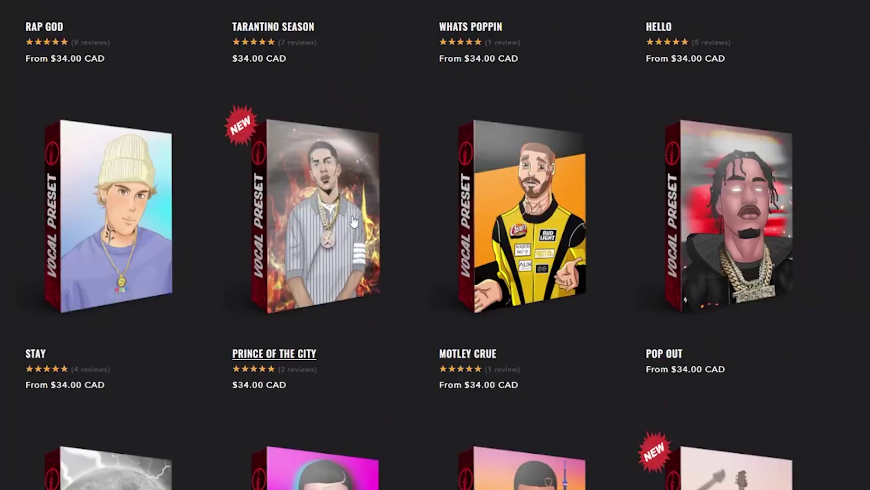
scroll(353, 222, down, 6)
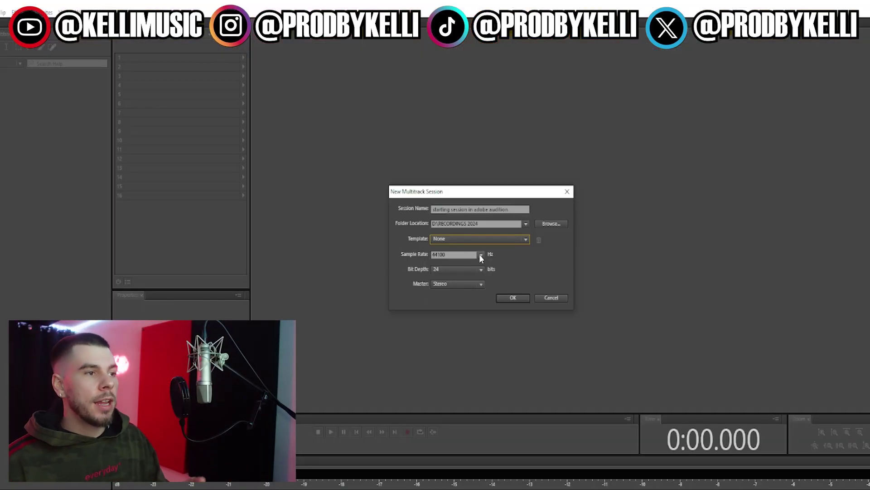
Step: Keep the session sample rate at 44100 Hz, matching the interface's 24-bit, 44100 Hz default format
click(481, 256)
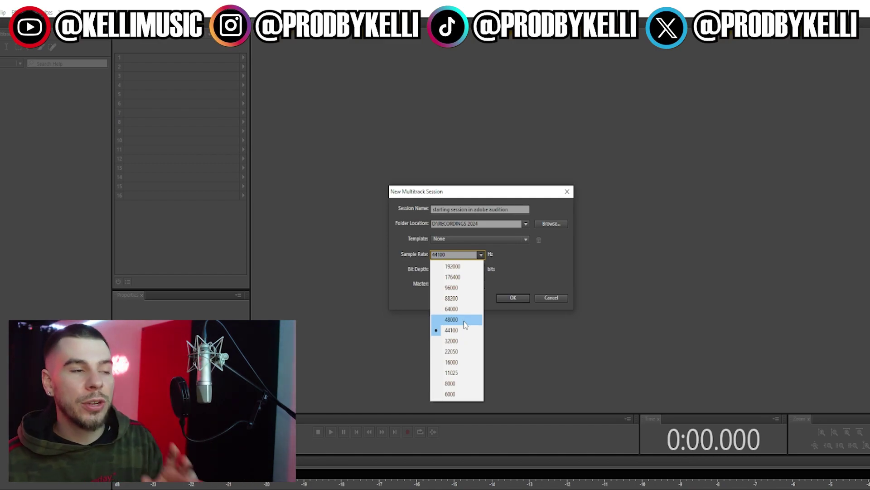
click(520, 278)
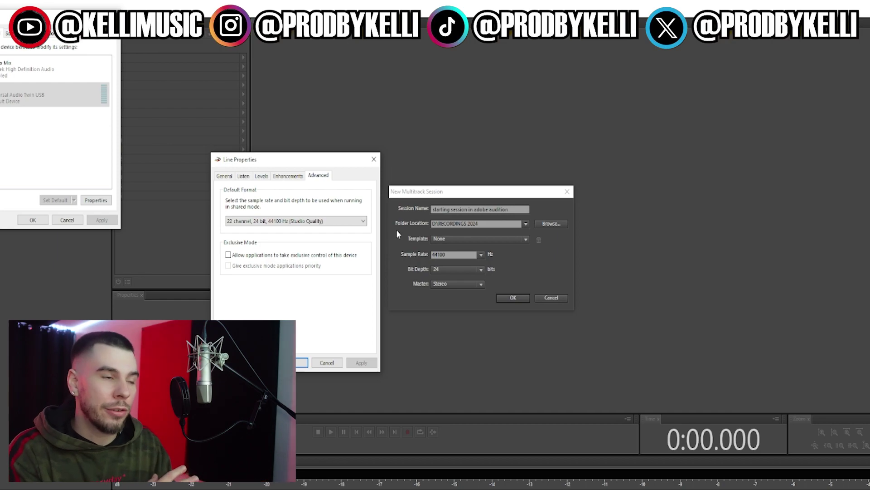
Step: Close the device properties, then confirm 24-bit depth and a Stereo master for the session
click(339, 363)
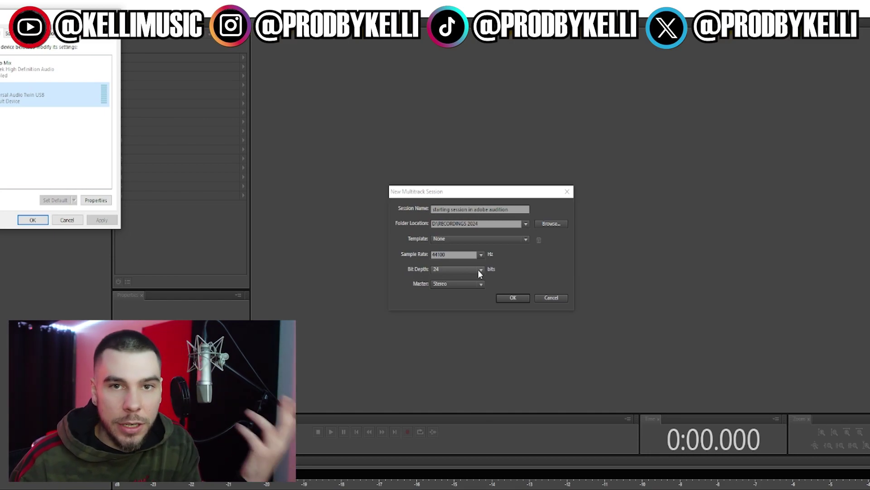
click(480, 271)
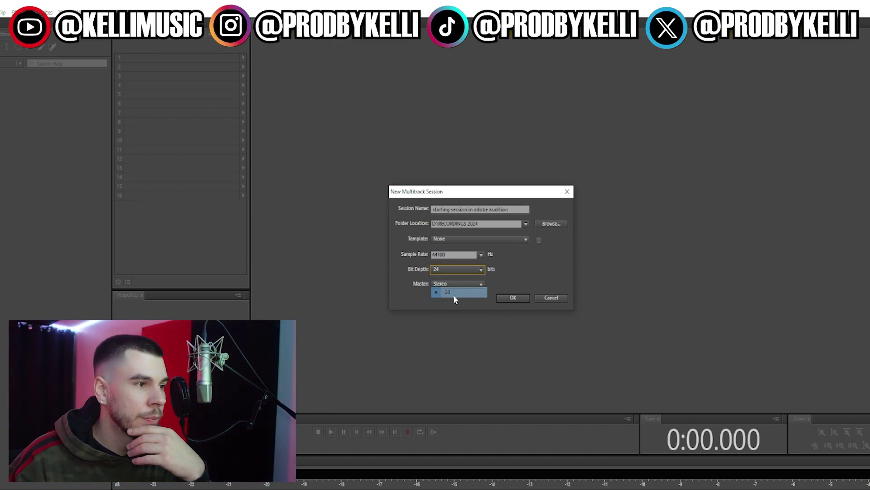
click(472, 286)
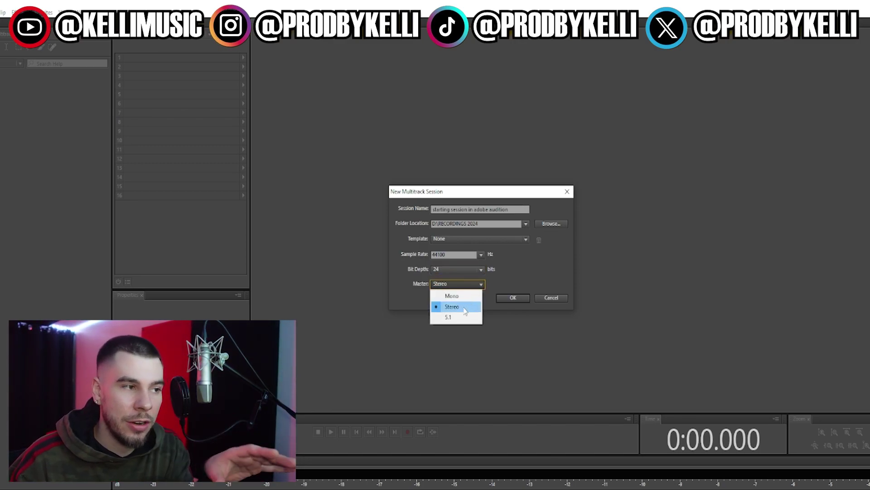
click(467, 306)
click(461, 283)
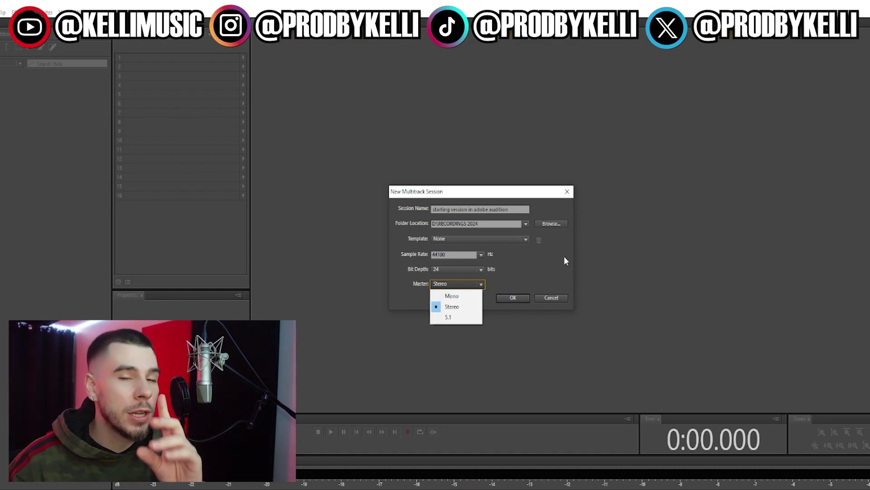
click(559, 274)
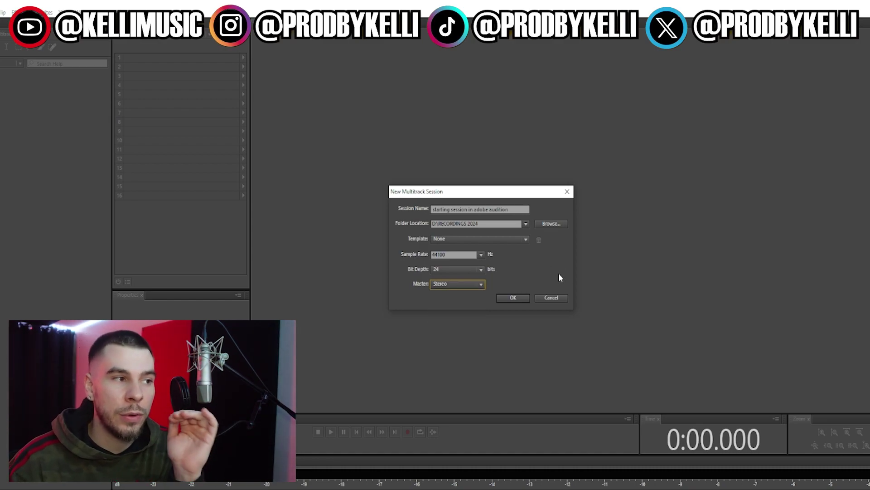
Step: Create the 'starting session in adobe audition' session, then bring up the Window > Workspace options
click(513, 297)
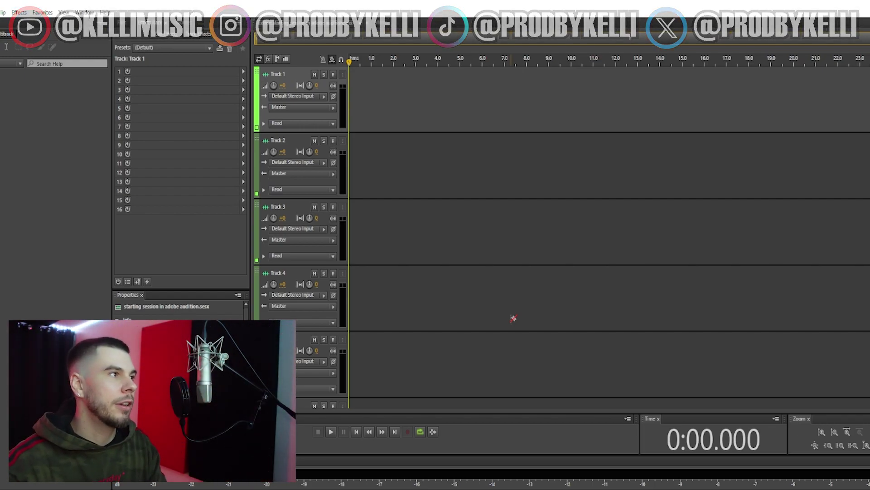
click(93, 13)
mouse_move(112, 24)
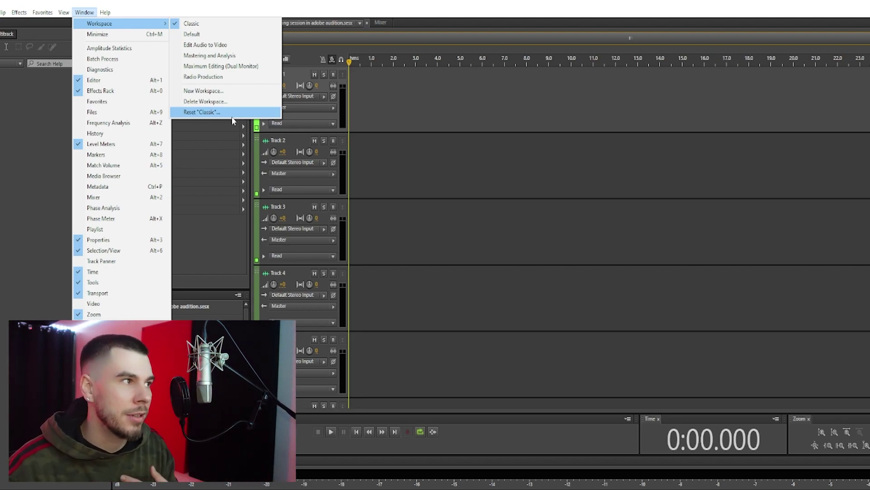
Step: Reset the Classic workspace and show the Effects Rack with Alt+0
click(232, 116)
click(504, 266)
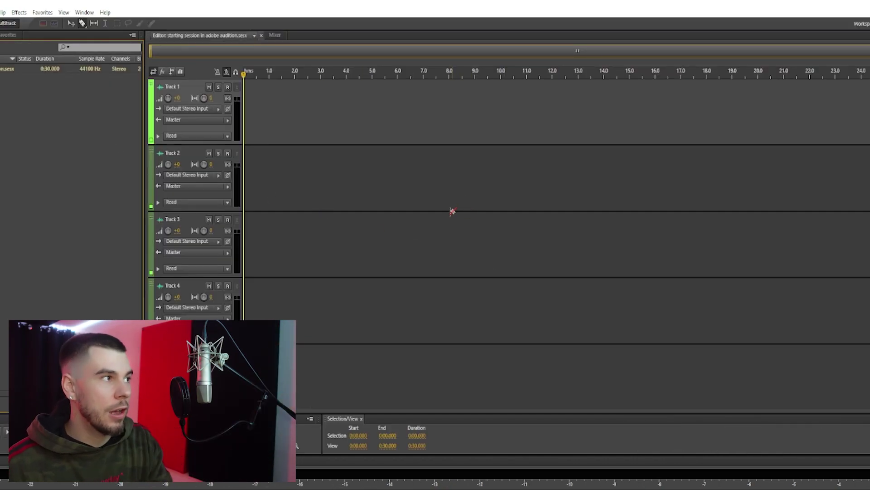
key(alt+0)
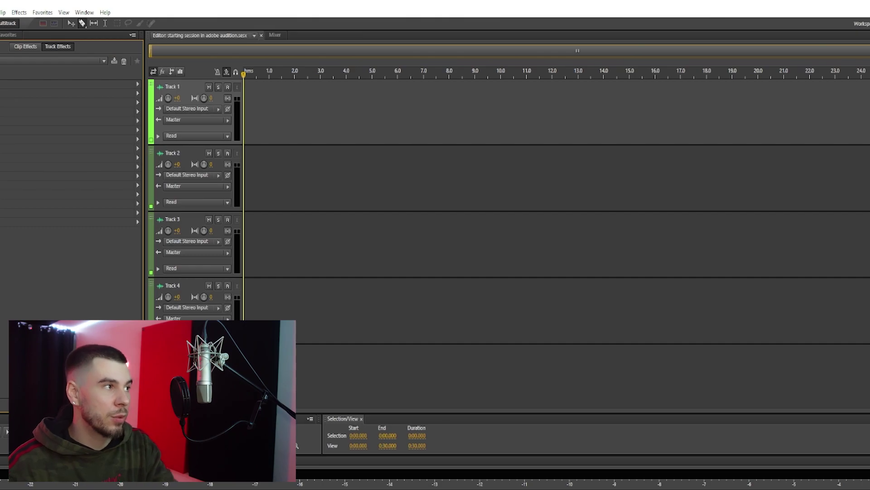
Step: Add Dynamics Processing to Track 1's first slot using the Classic Soft Knee preset
click(136, 86)
mouse_move(200, 119)
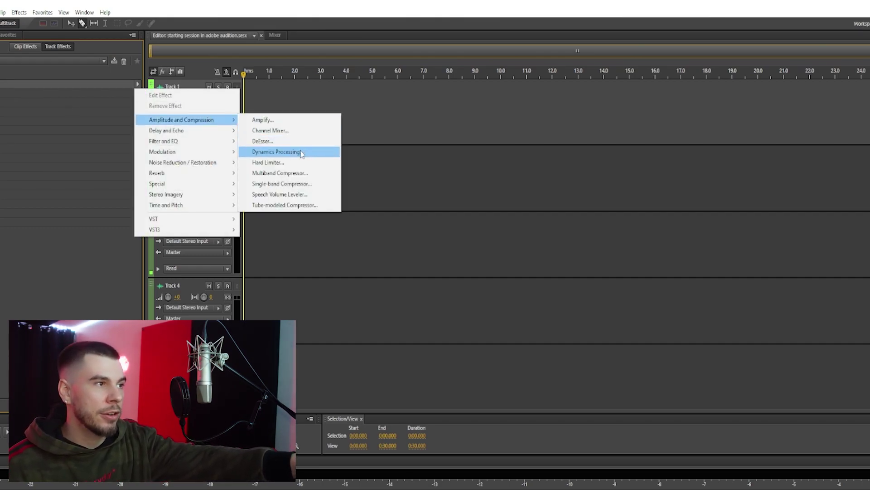
click(302, 152)
click(476, 99)
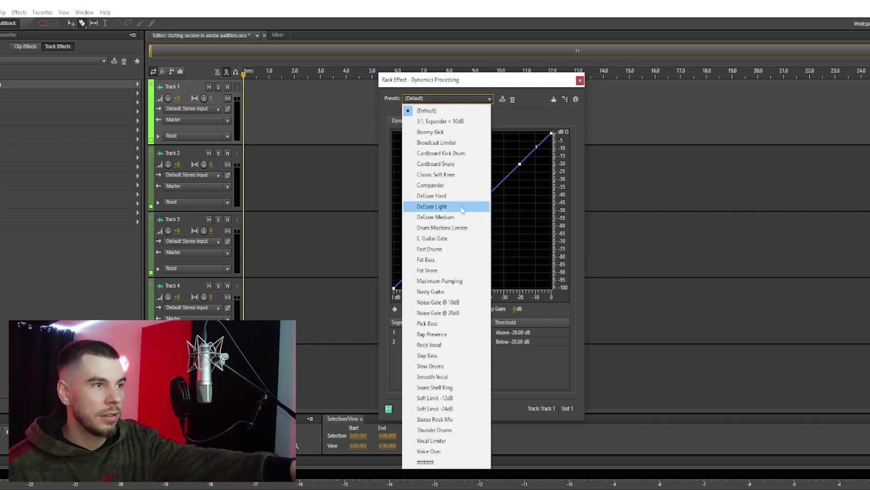
click(458, 177)
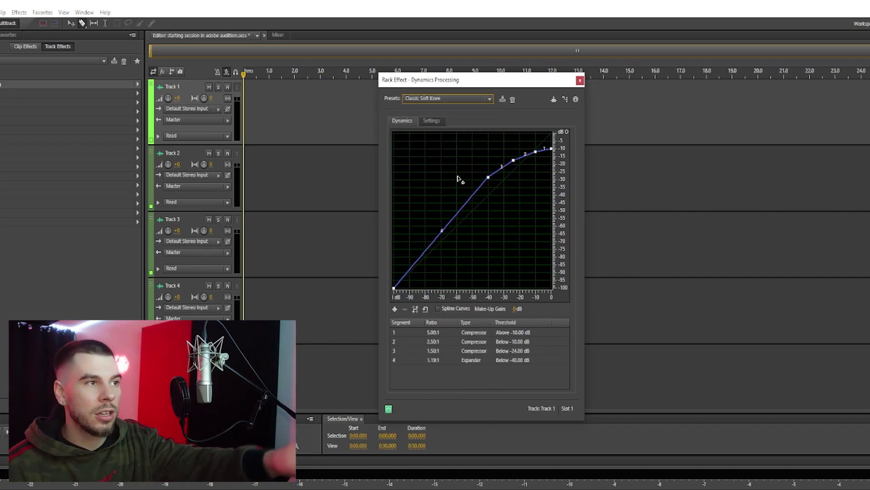
click(580, 81)
Step: Add Automatic Pitch Correction to Track 1's second effects slot
click(137, 96)
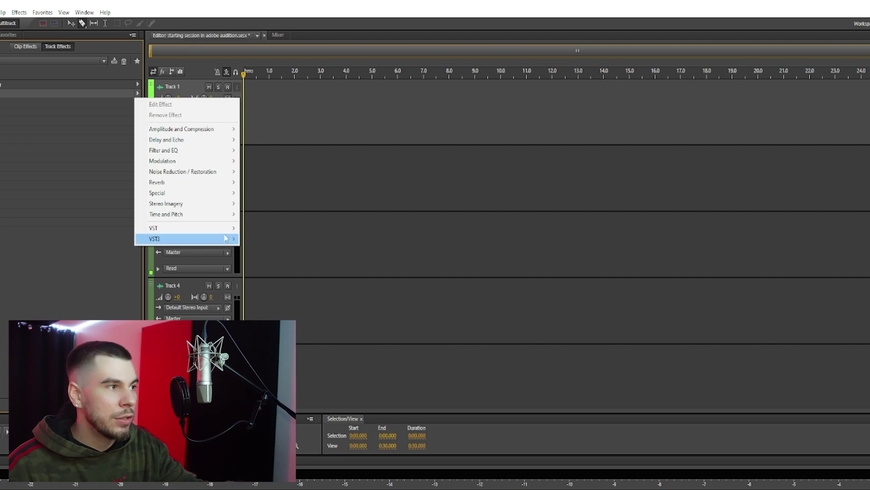
mouse_move(227, 212)
click(294, 213)
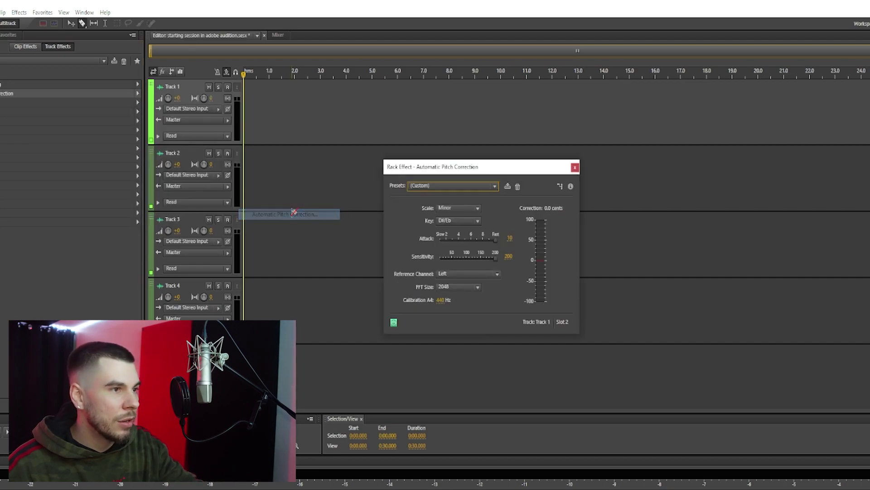
click(575, 168)
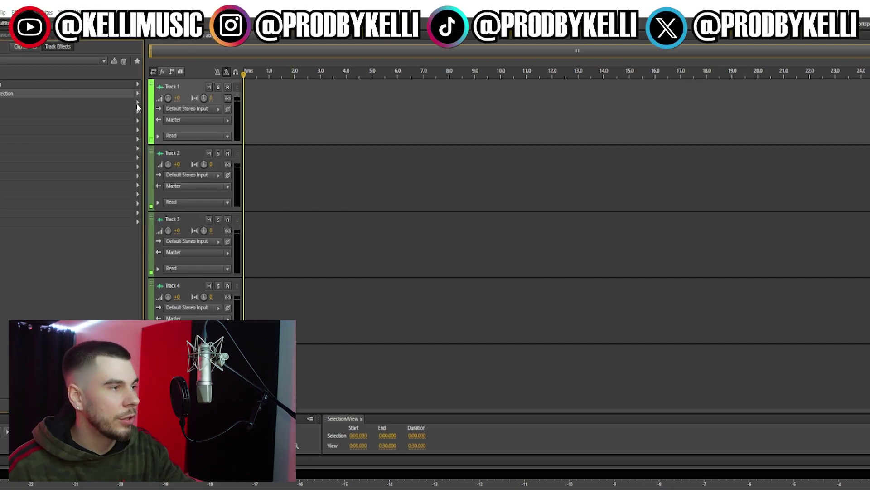
Step: Add Studio Reverb to the third slot and look over its presets
click(137, 104)
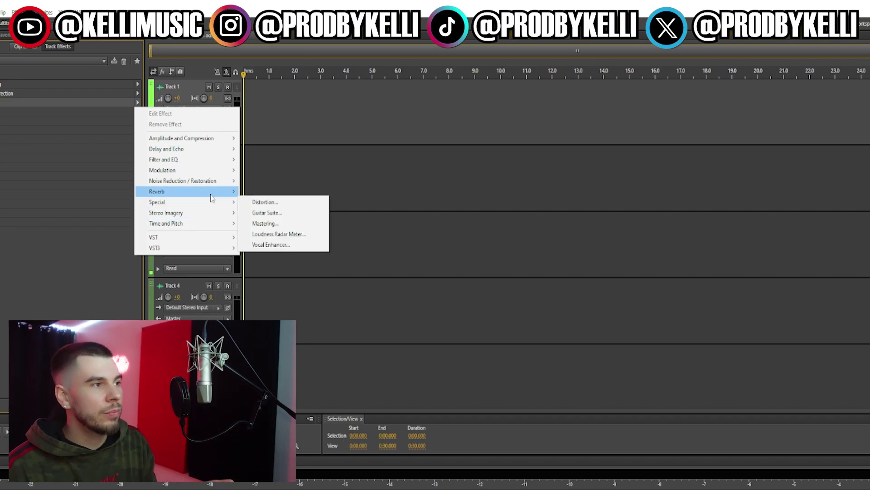
mouse_move(211, 192)
click(307, 226)
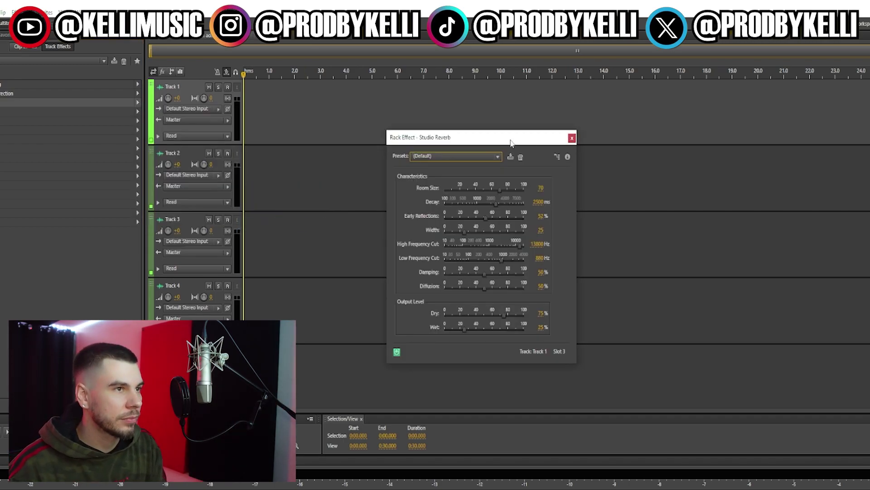
click(496, 156)
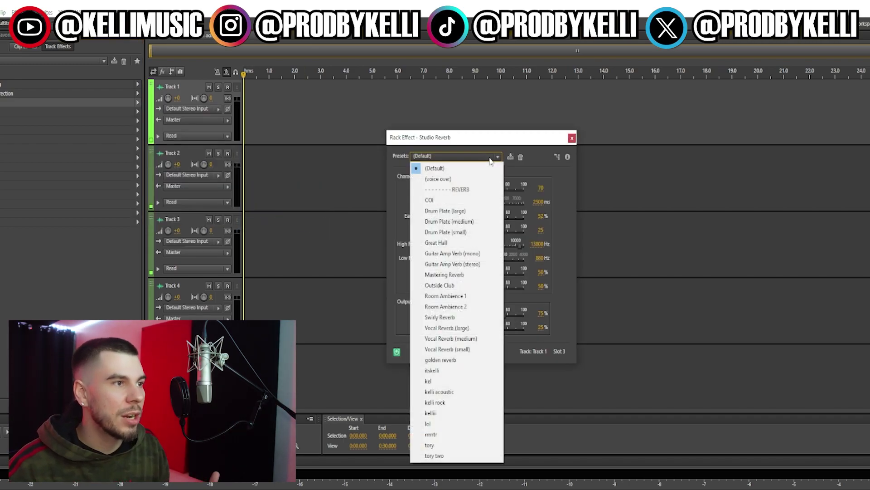
click(573, 138)
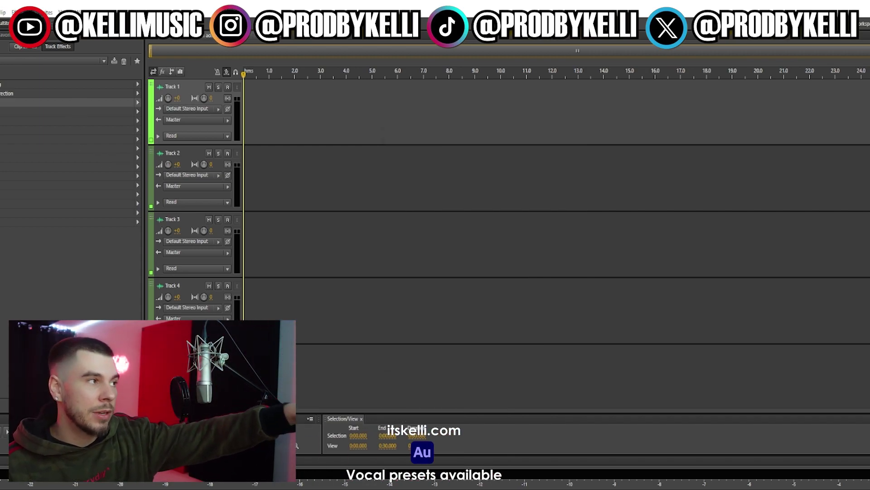